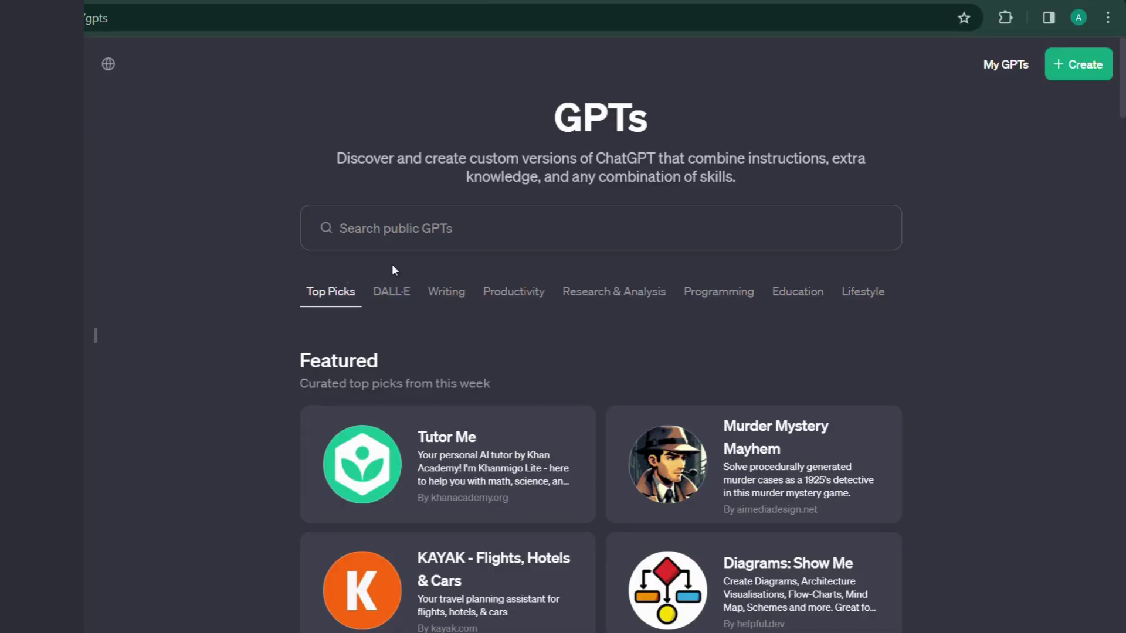
# Step: Open the Image Generator GPT from the DALL·E category, checking and dismissing its options menu
pyautogui.click(391, 292)
pyautogui.click(414, 230)
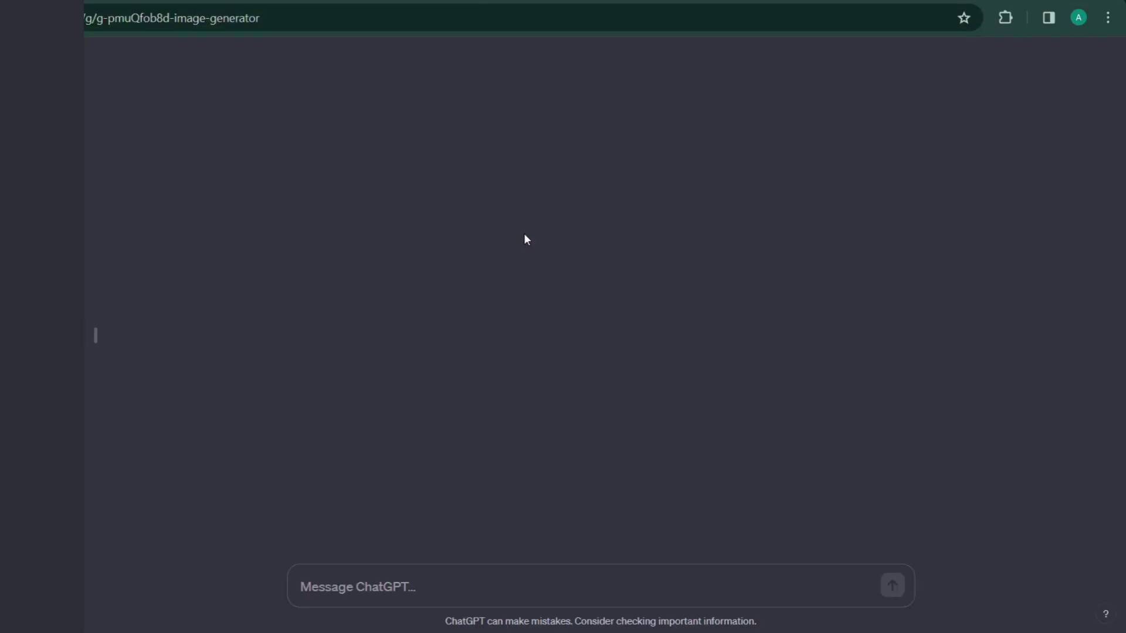
pyautogui.click(216, 61)
pyautogui.click(228, 237)
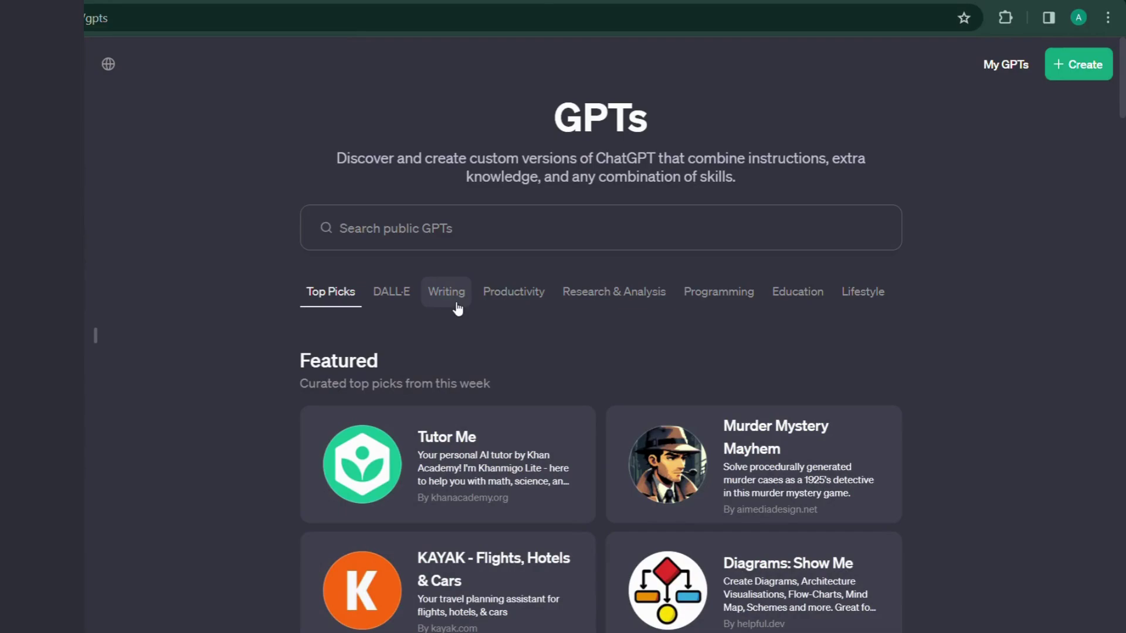
pyautogui.scroll(-5, 370, 308)
pyautogui.scroll(-5, 335, 341)
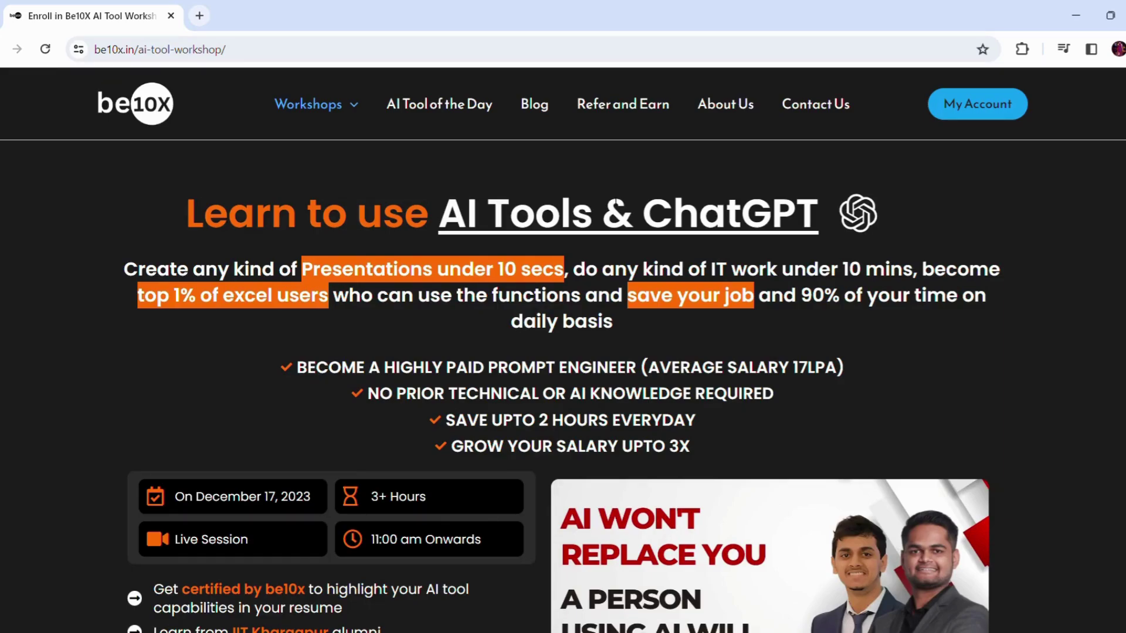
pyautogui.scroll(-5, 664, 198)
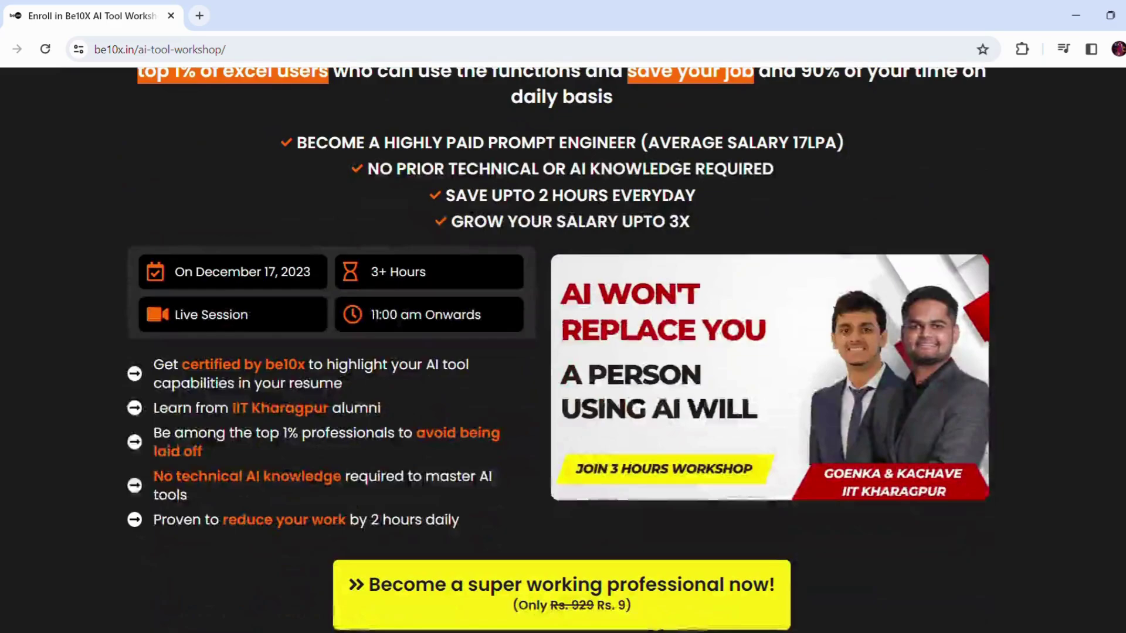
pyautogui.scroll(-5, 664, 199)
pyautogui.scroll(-1, 664, 198)
pyautogui.scroll(1, 665, 198)
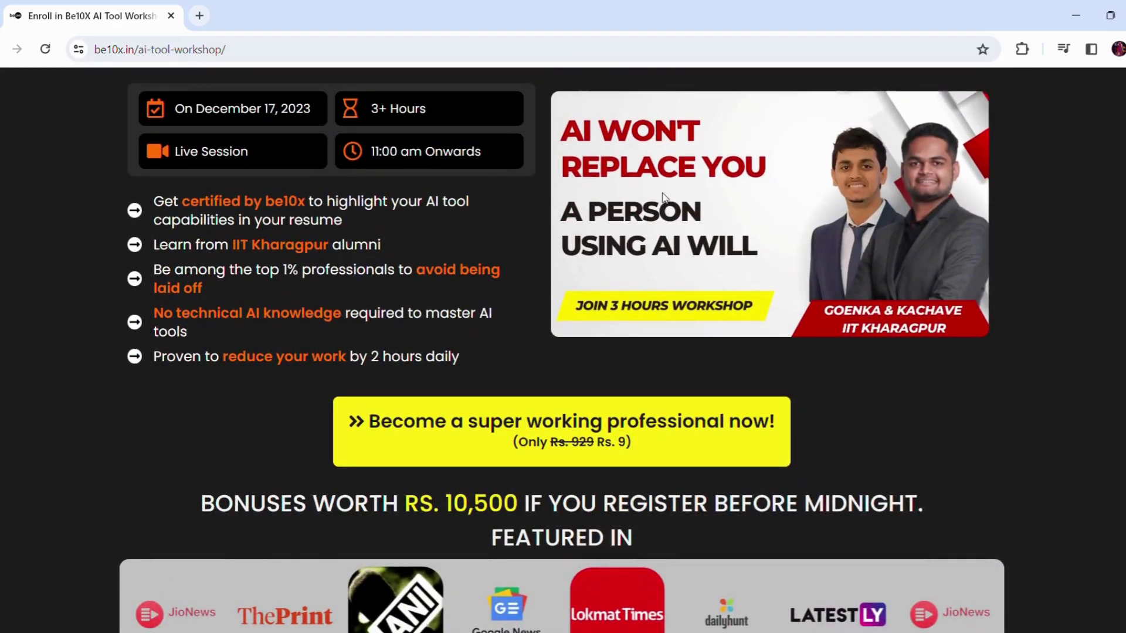
pyautogui.scroll(-1, 664, 198)
pyautogui.scroll(-1, 664, 198)
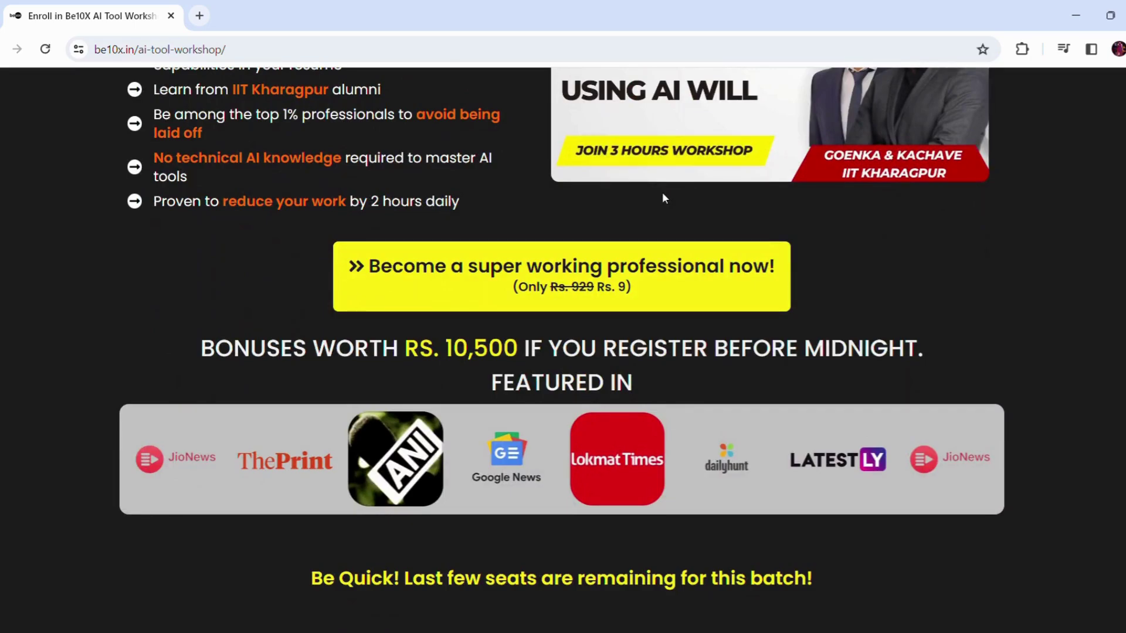
pyautogui.scroll(-2, 662, 198)
pyautogui.scroll(-2, 662, 198)
pyautogui.scroll(-1, 663, 198)
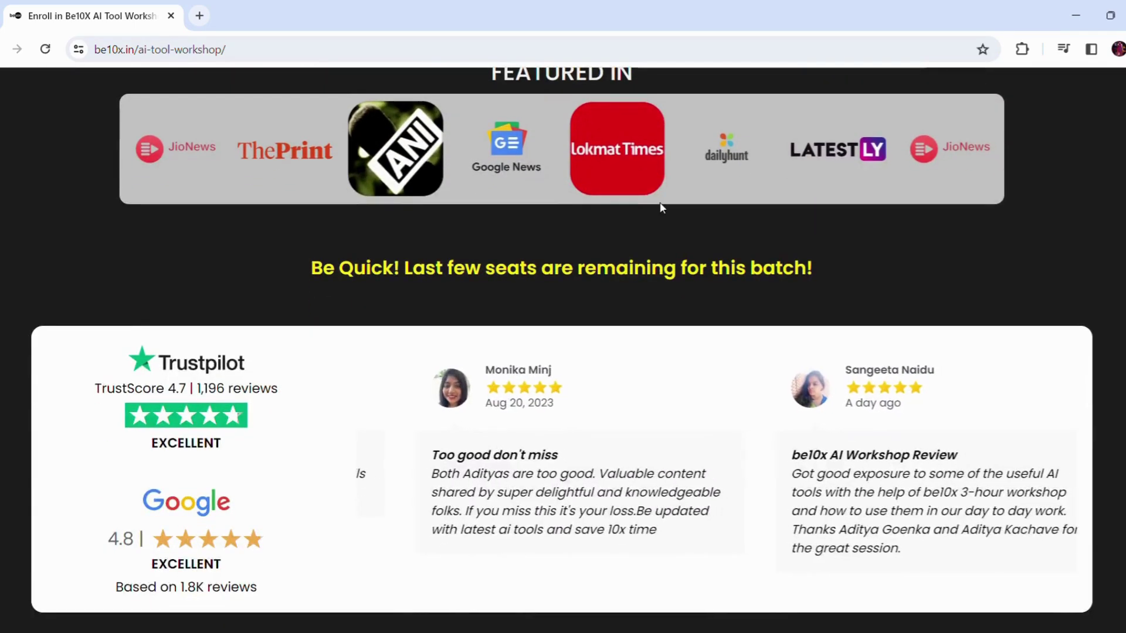
pyautogui.scroll(-1, 660, 206)
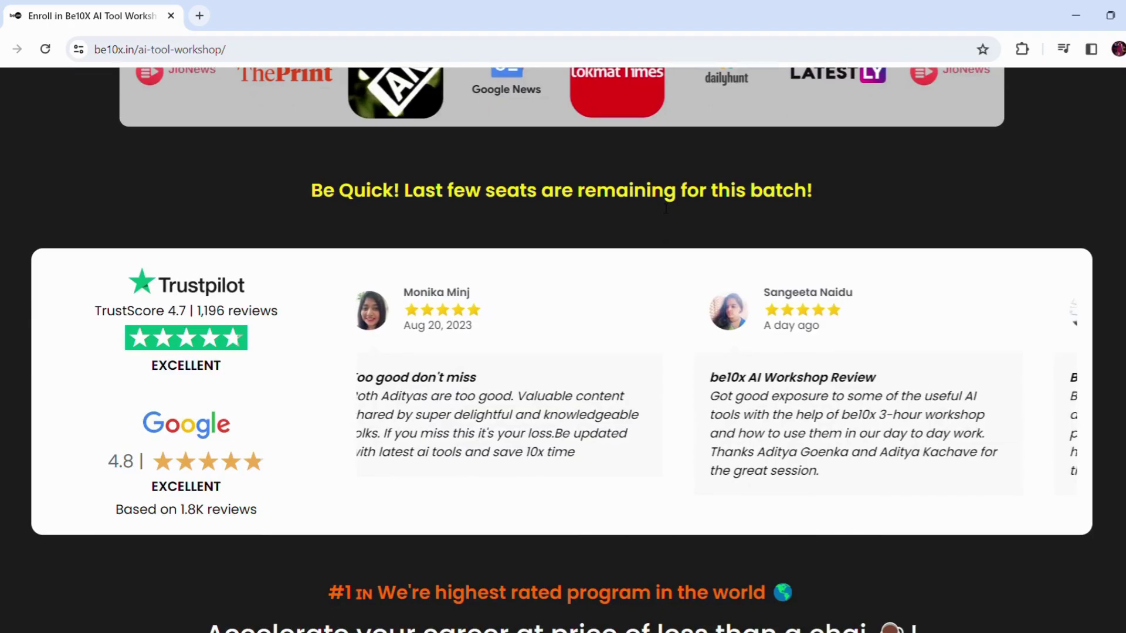
pyautogui.scroll(-2, 666, 209)
pyautogui.scroll(4, 661, 208)
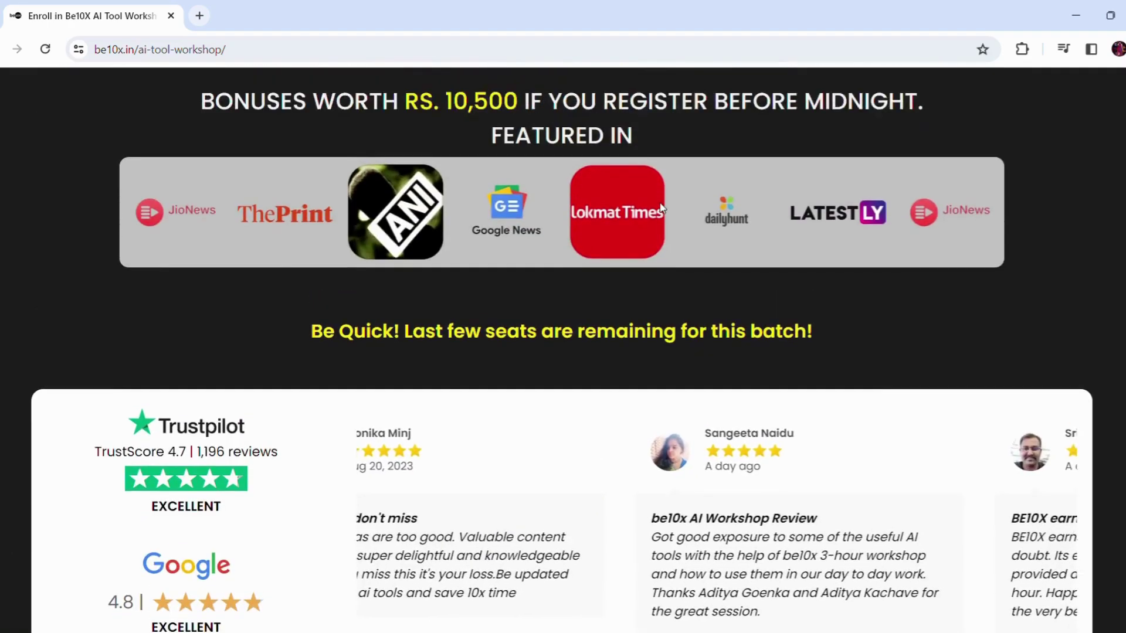
pyautogui.scroll(5, 662, 207)
pyautogui.scroll(1, 662, 207)
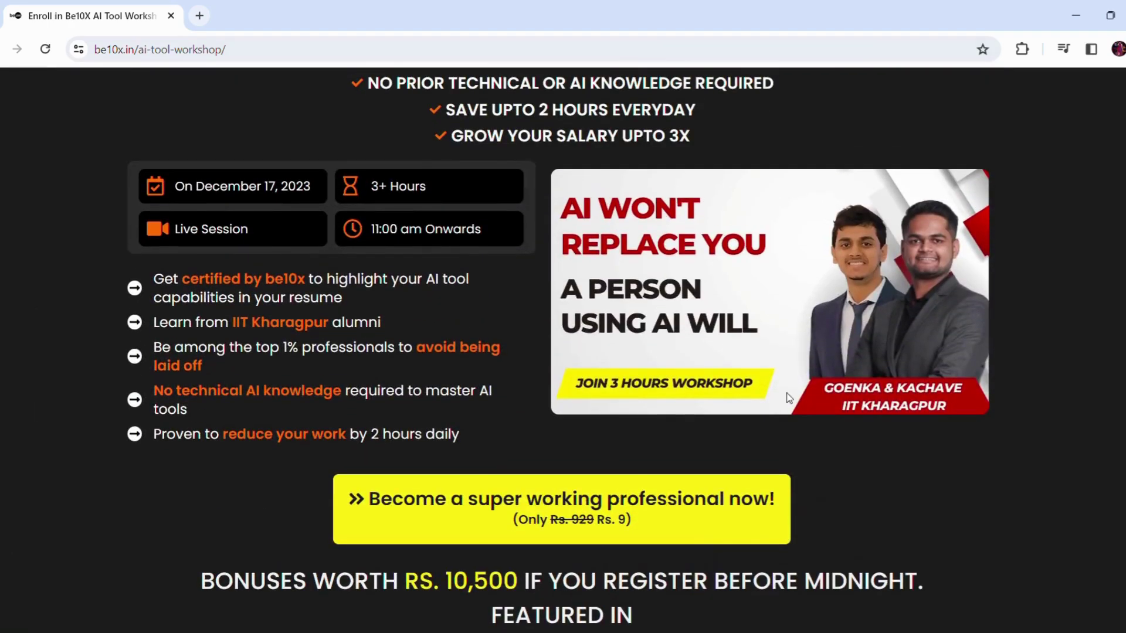
pyautogui.scroll(3, 788, 397)
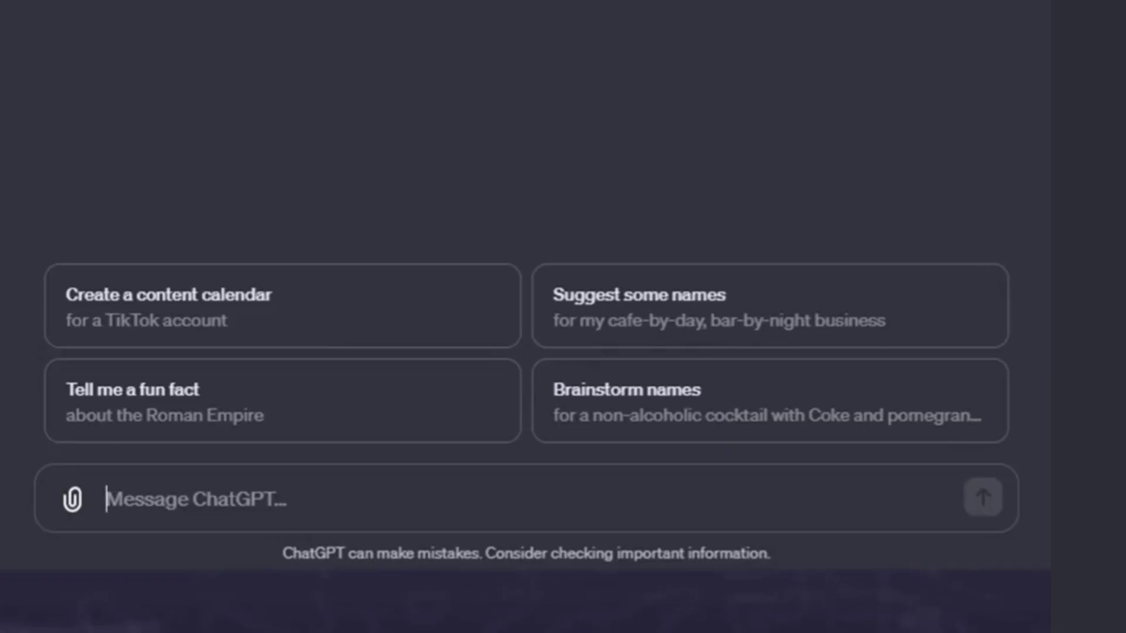
pyautogui.write('@co')
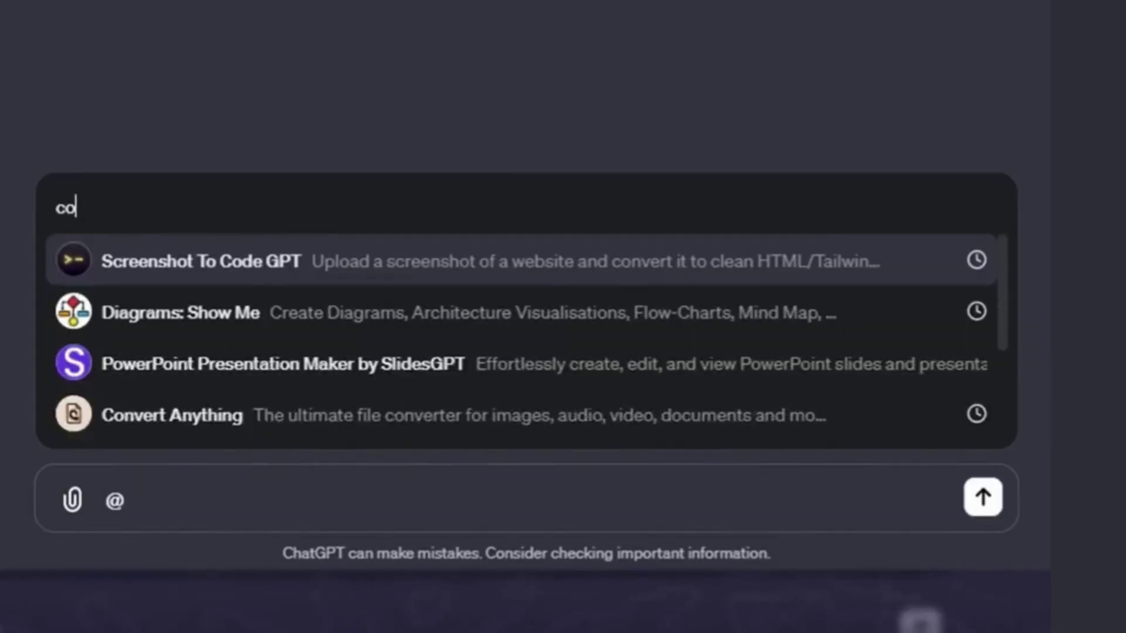
pyautogui.write('ns')
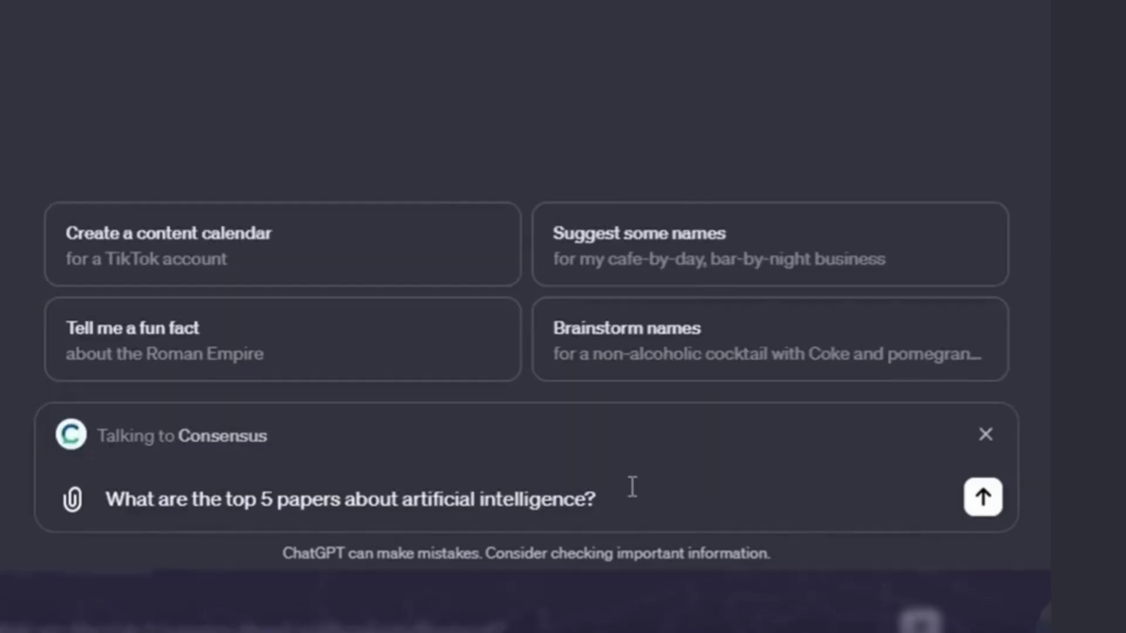
# Step: Send Consensus the question about the top 5 papers on artificial intelligence
pyautogui.press('Return')
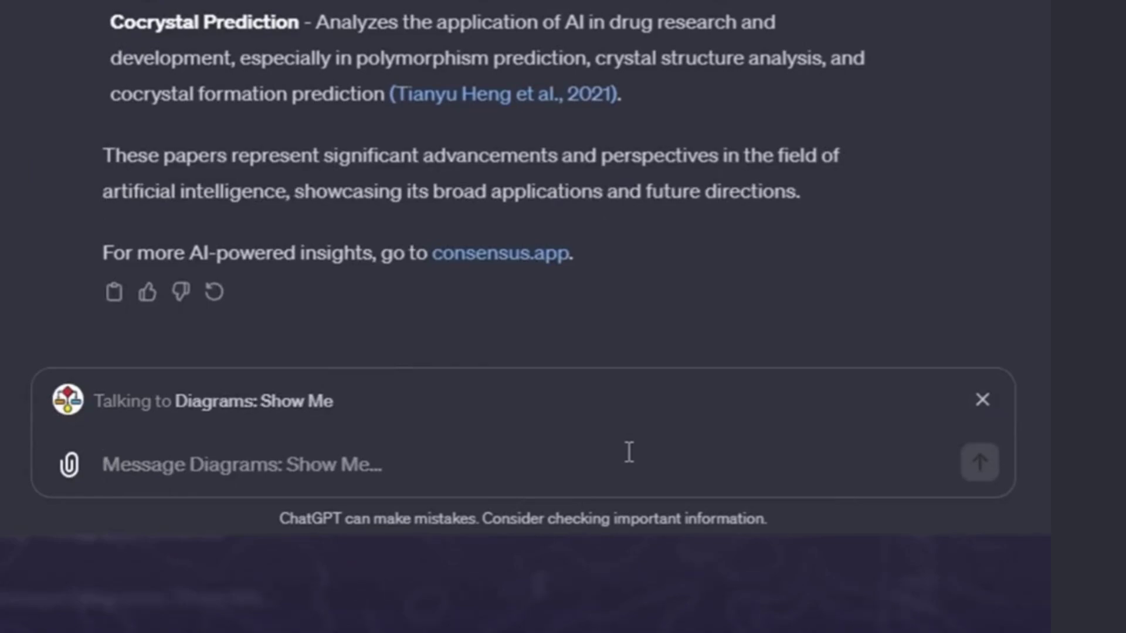
pyautogui.write('Create me a diagram')
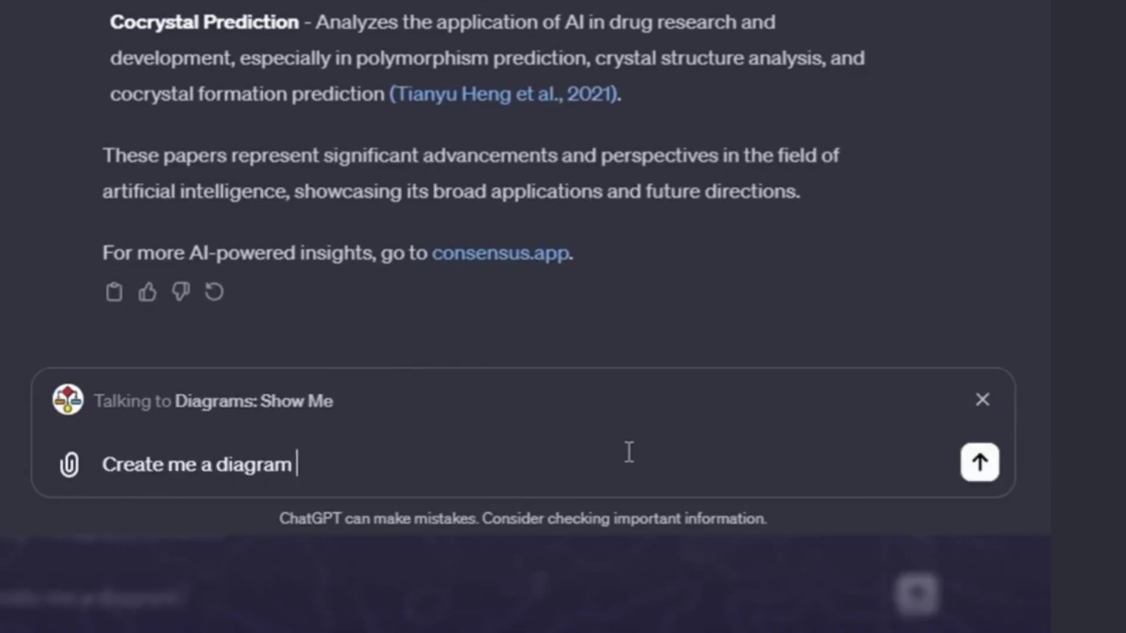
pyautogui.write(' with the above inf')
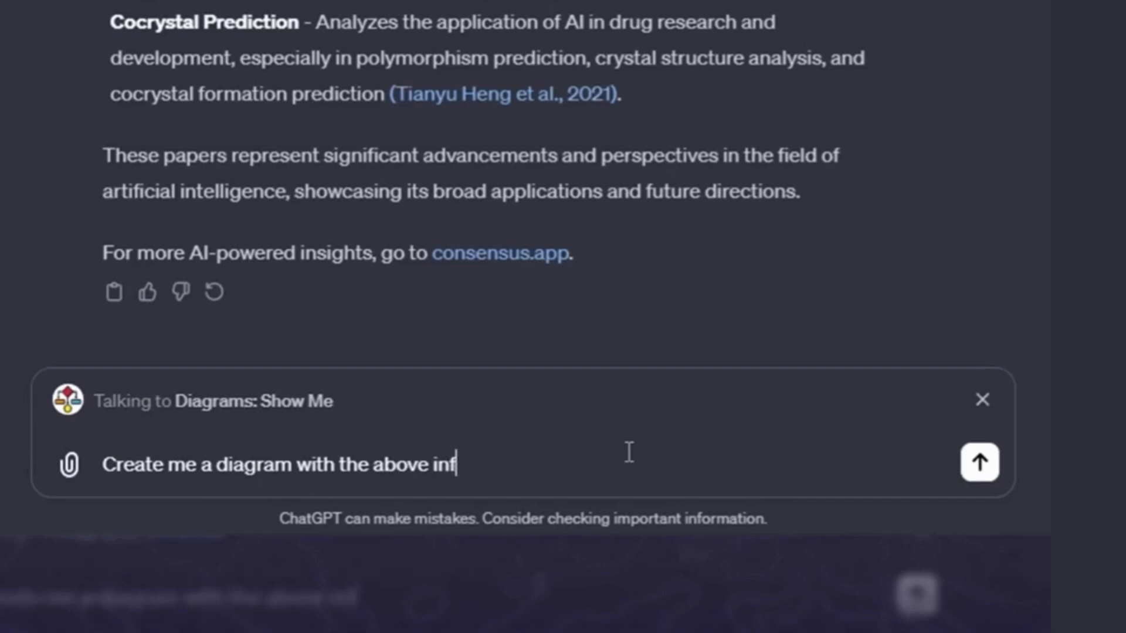
pyautogui.write('ormat')
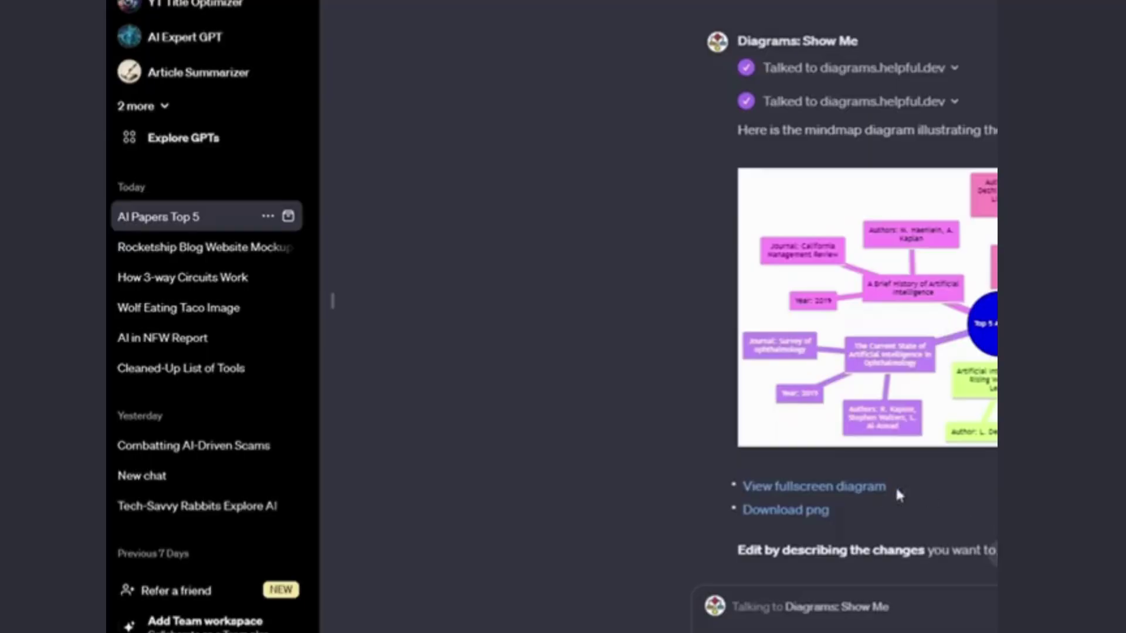
# Step: View the top 5 AI papers mindmap diagram in full screen
pyautogui.click(451, 520)
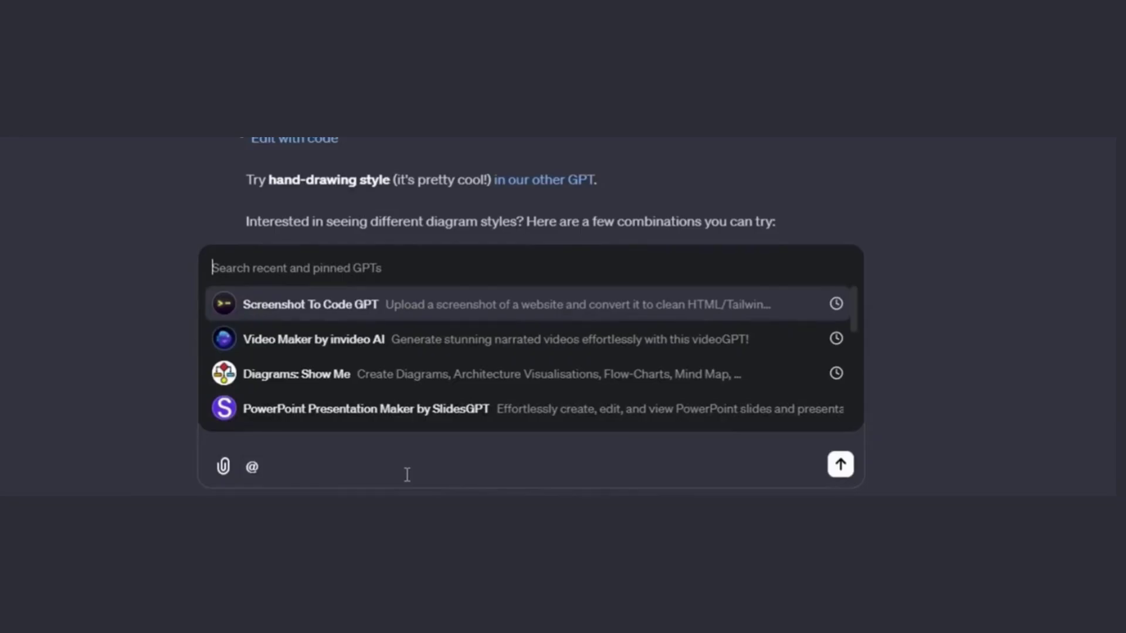
pyautogui.write('scre')
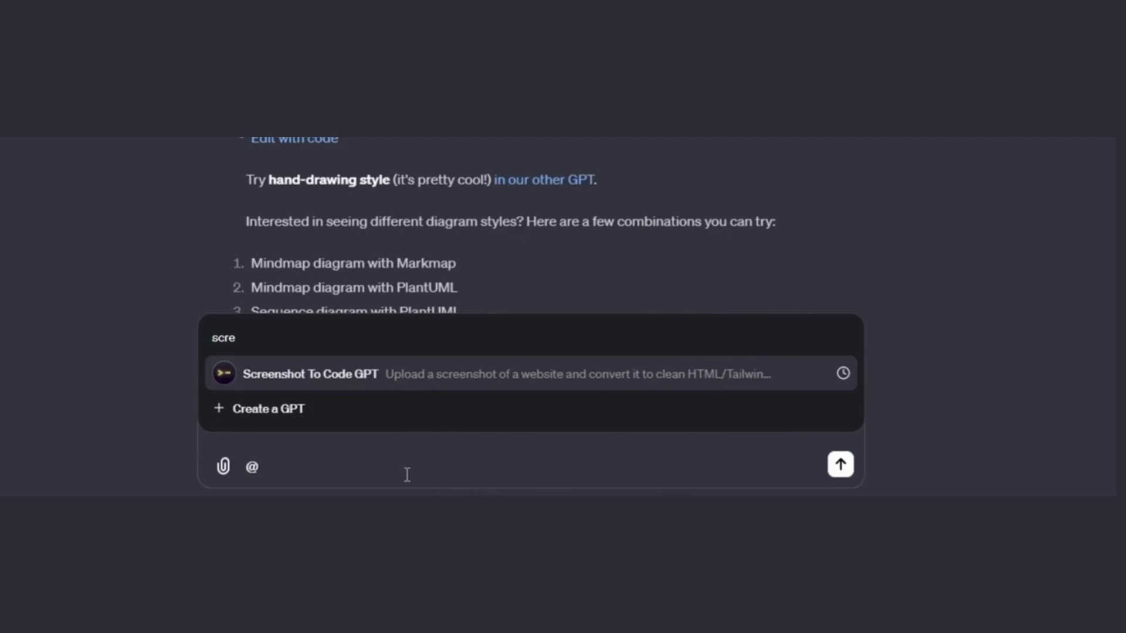
# Step: Make Screenshot To Code GPT the active GPT for the next message
pyautogui.press('Return')
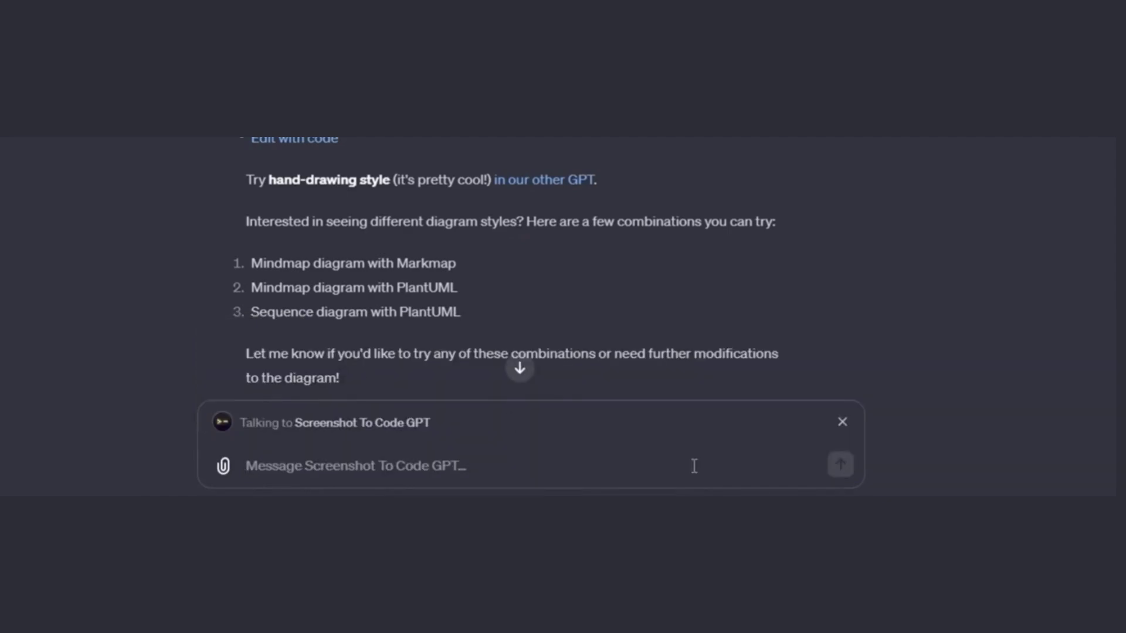
pyautogui.write('Convert the above diagram png into website code')
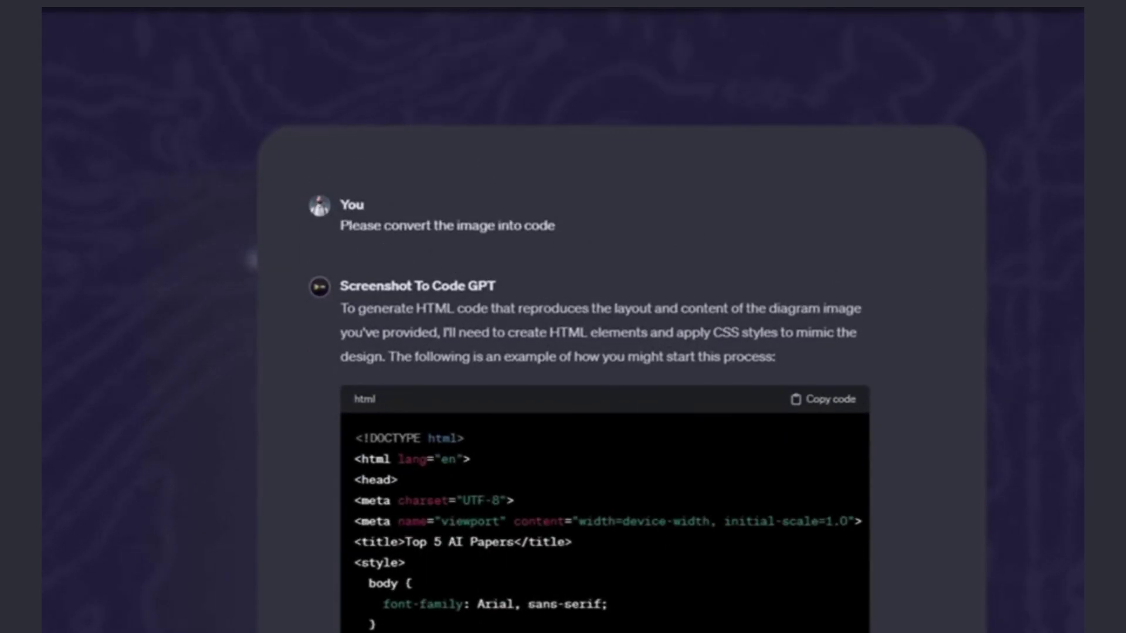
pyautogui.scroll(-2, 961, 403)
pyautogui.scroll(-2, 960, 404)
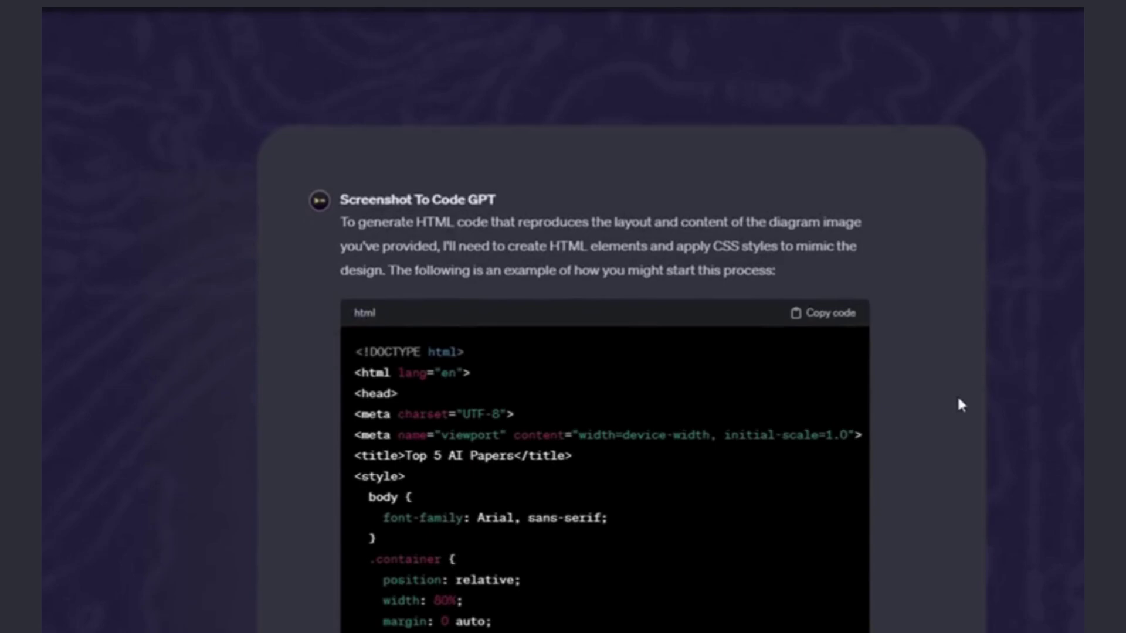
pyautogui.scroll(-3, 957, 395)
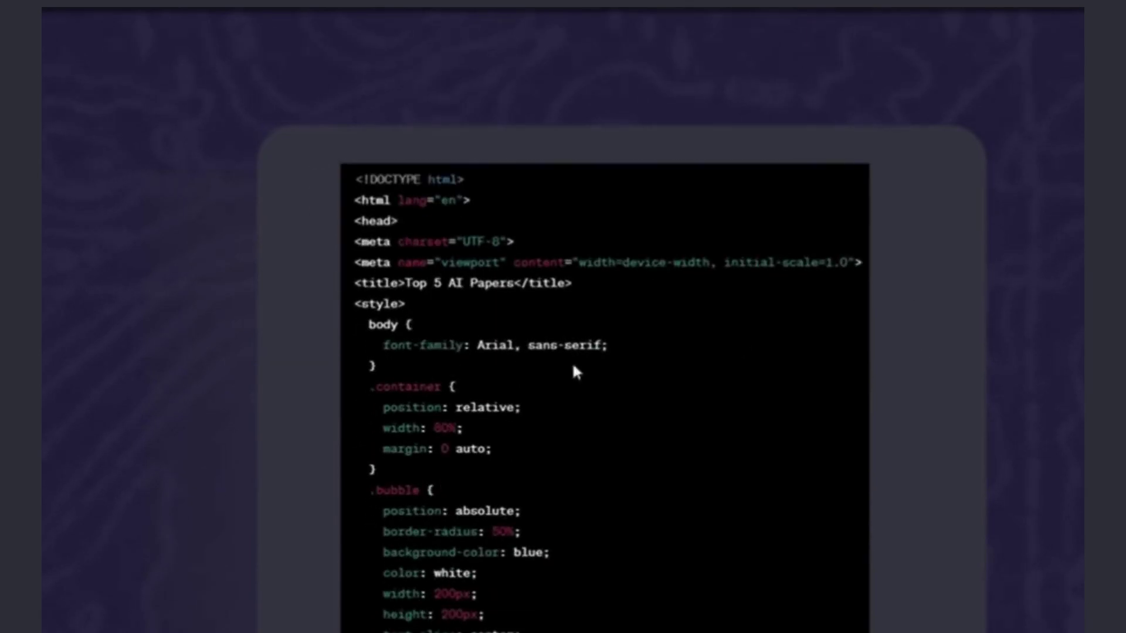
pyautogui.scroll(-3, 616, 379)
pyautogui.scroll(-3, 687, 391)
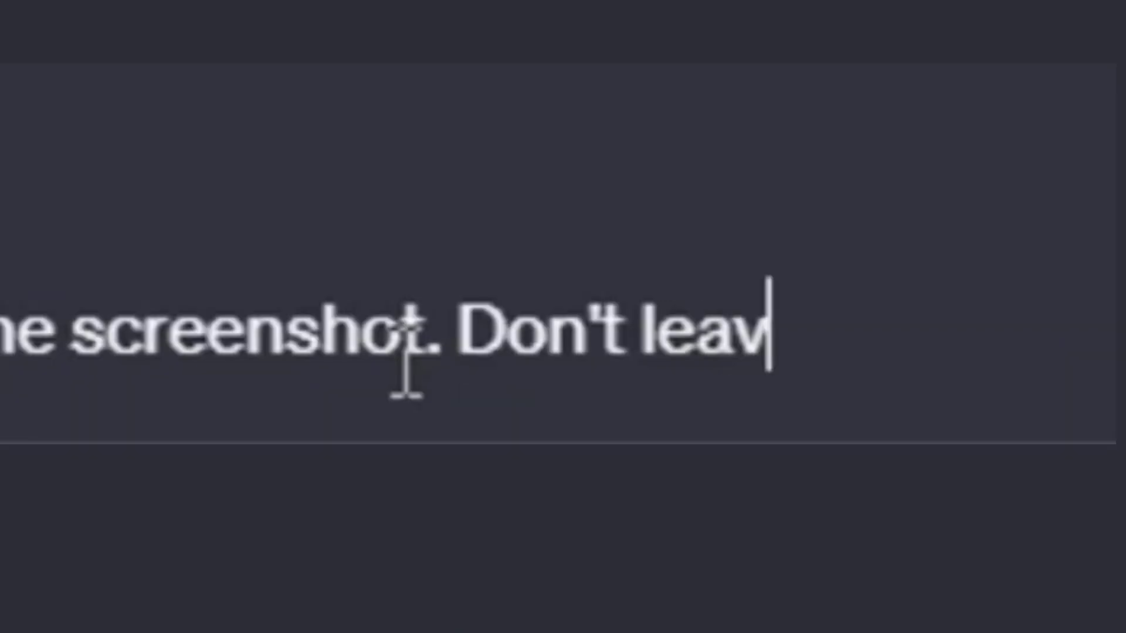
pyautogui.write('e place')
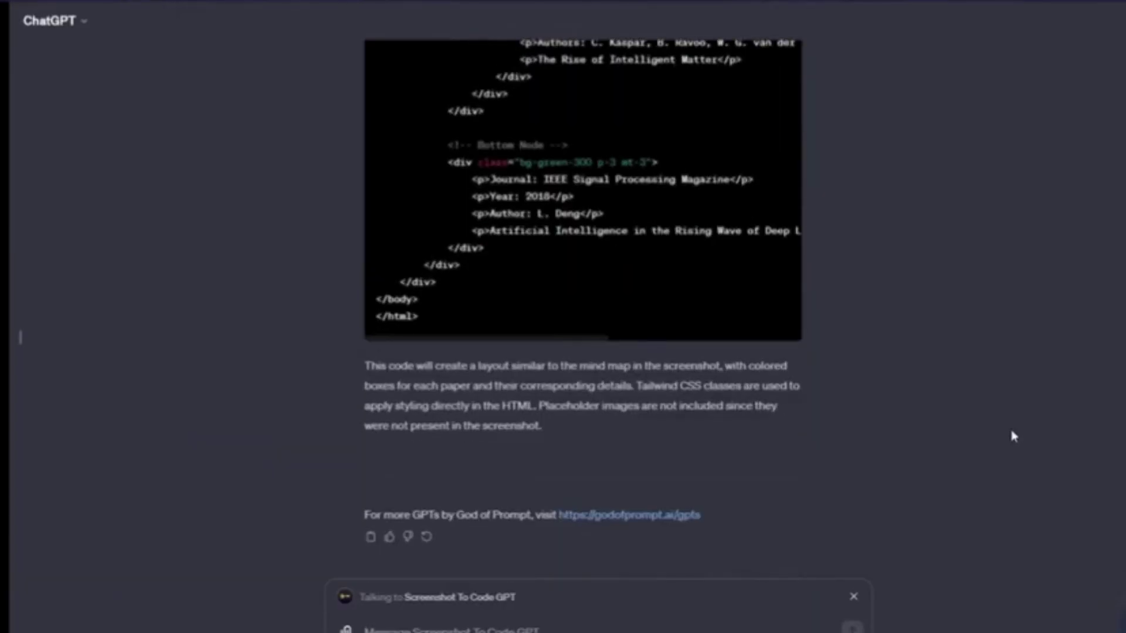
pyautogui.scroll(1, 1016, 467)
pyautogui.scroll(-1, 1017, 467)
pyautogui.scroll(2, 1013, 439)
pyautogui.scroll(-2, 1013, 440)
pyautogui.write('place')
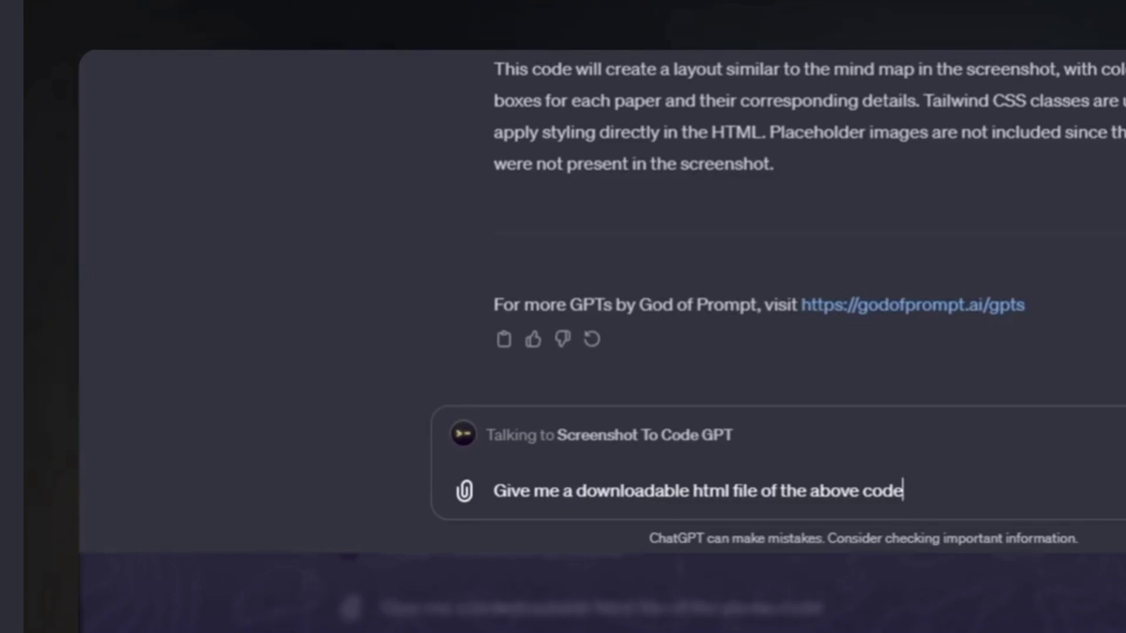
# Step: Send the request 'Give me a downloadable html file of the above code'
pyautogui.press('Return')
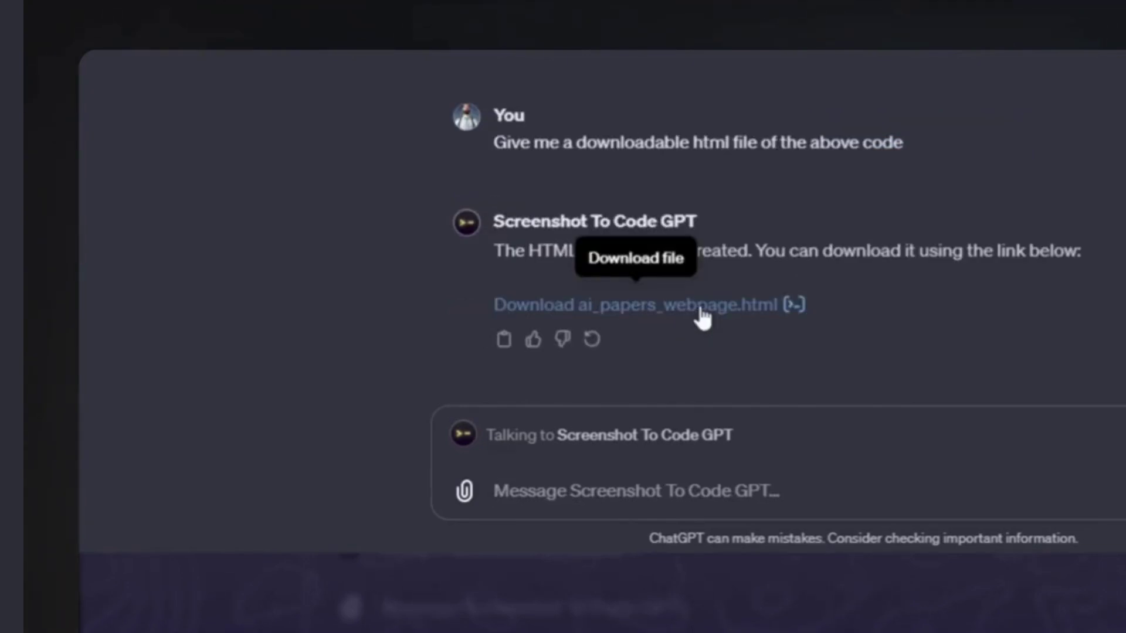
# Step: Download the generated ai_papers_webpage.html file
pyautogui.click(703, 317)
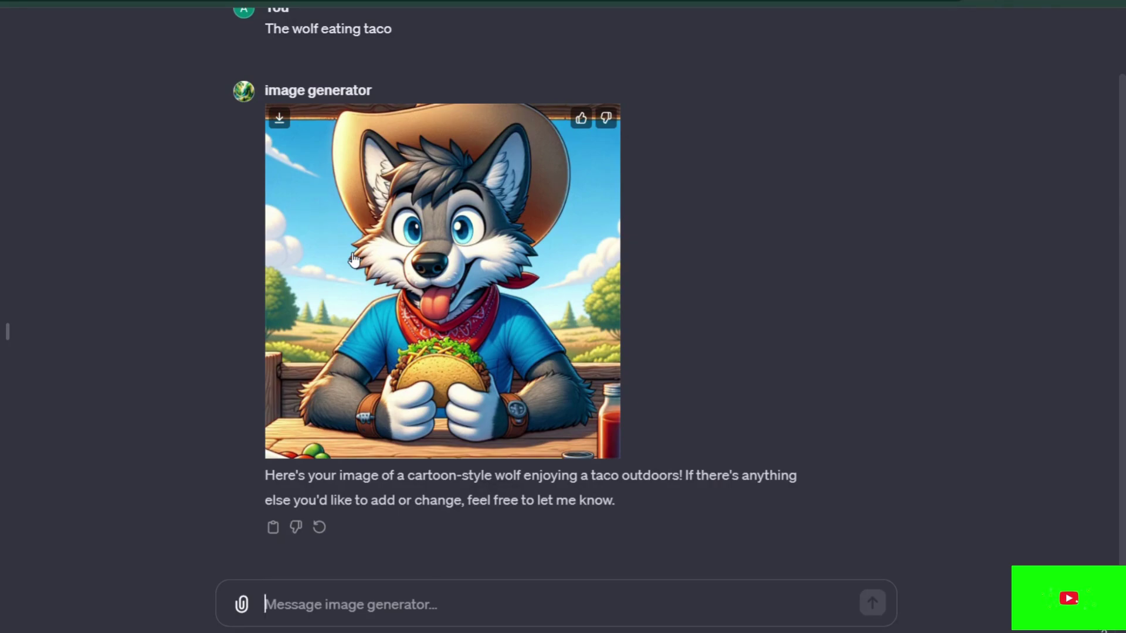
pyautogui.write('@con')
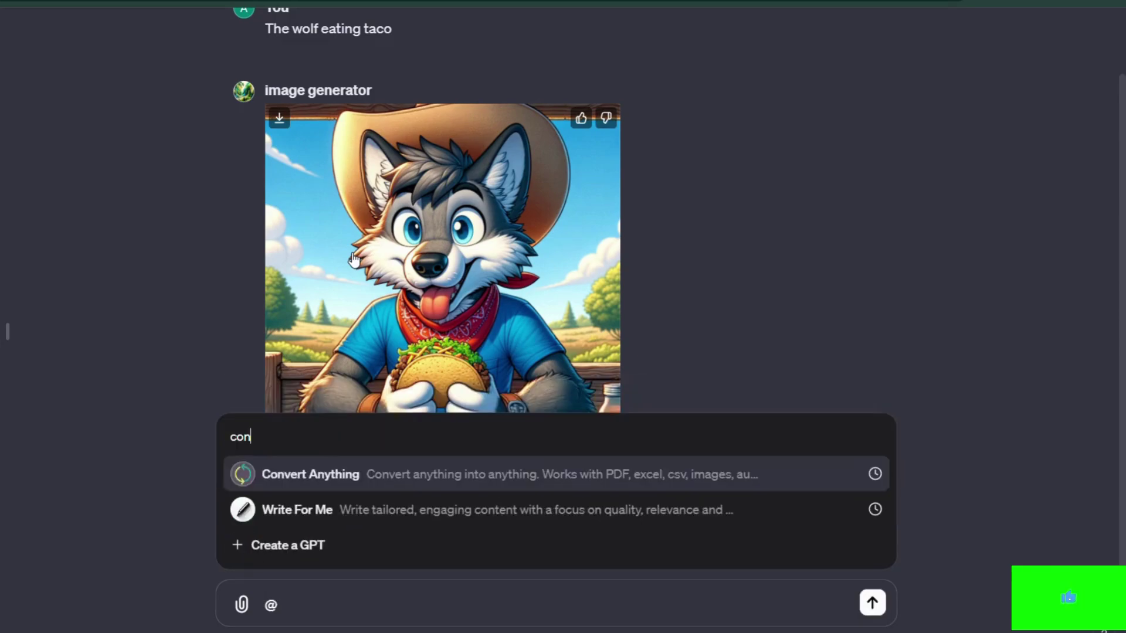
pyautogui.write('ver')
# Step: Select Convert Anything and send 'Convert it into pdf format' for the wolf image
pyautogui.press('Return')
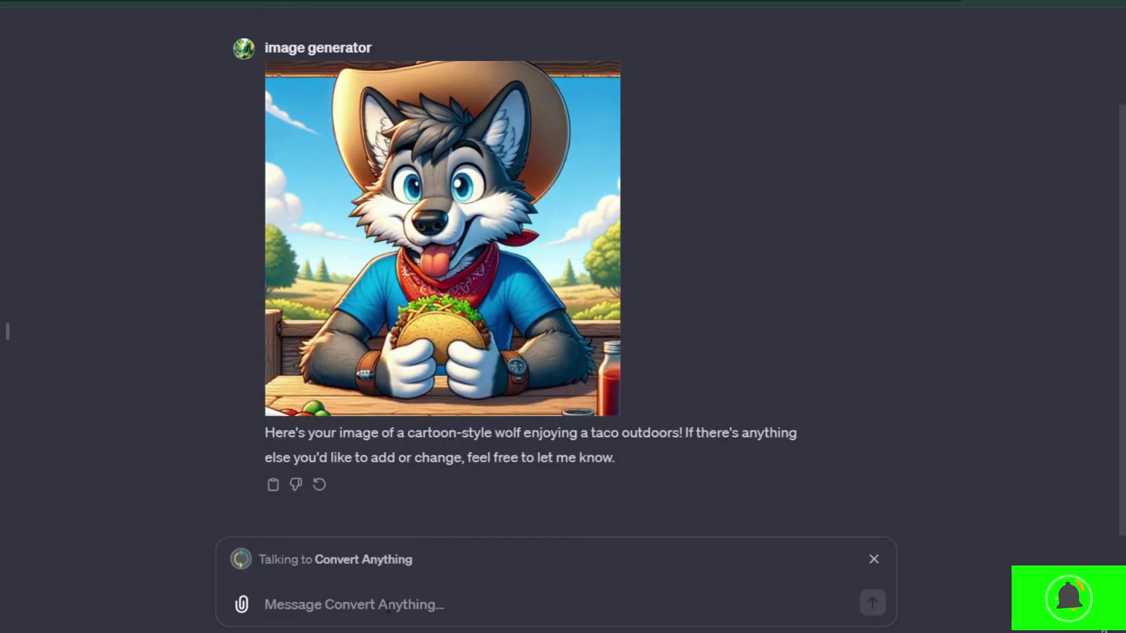
pyautogui.write('Convert it')
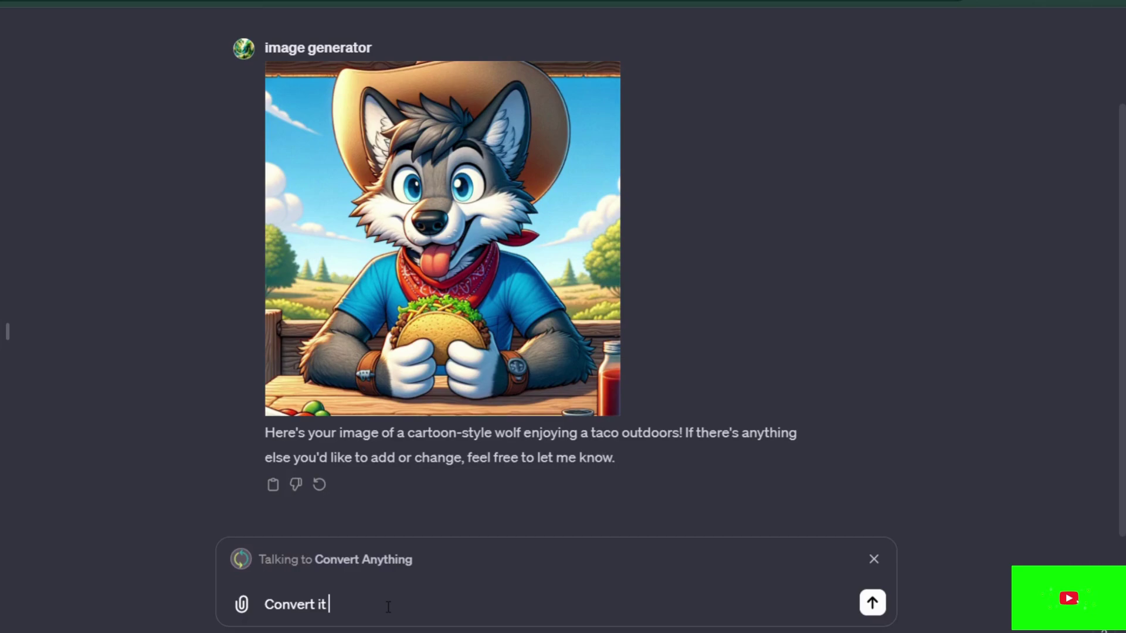
pyautogui.write(' into')
pyautogui.write(' pdf format')
pyautogui.press('Return')
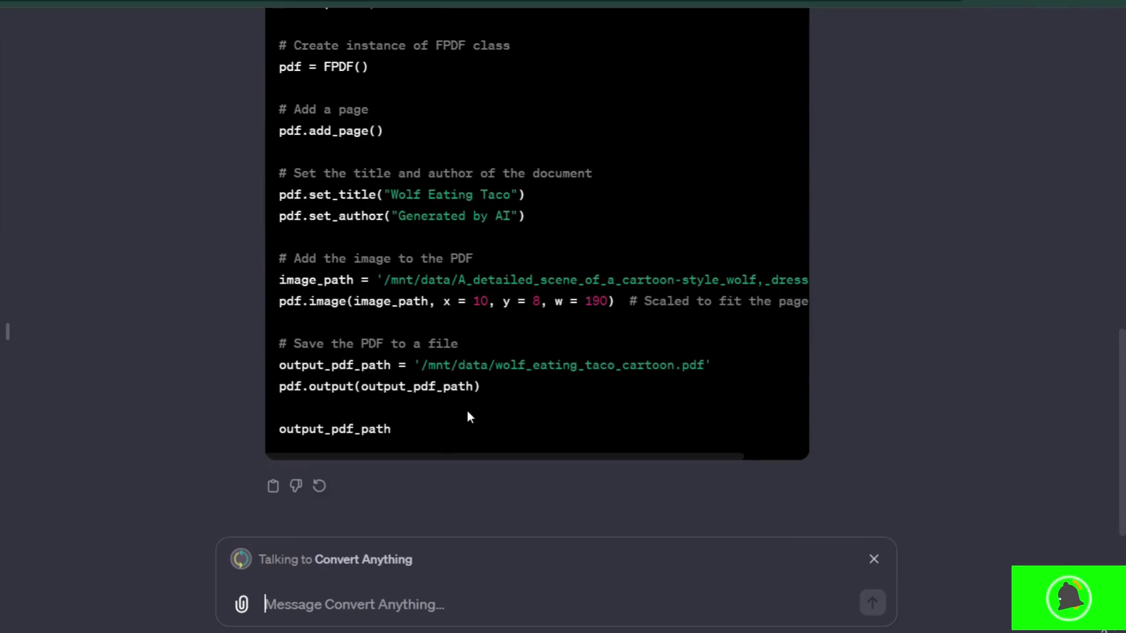
pyautogui.scroll(3, 431, 433)
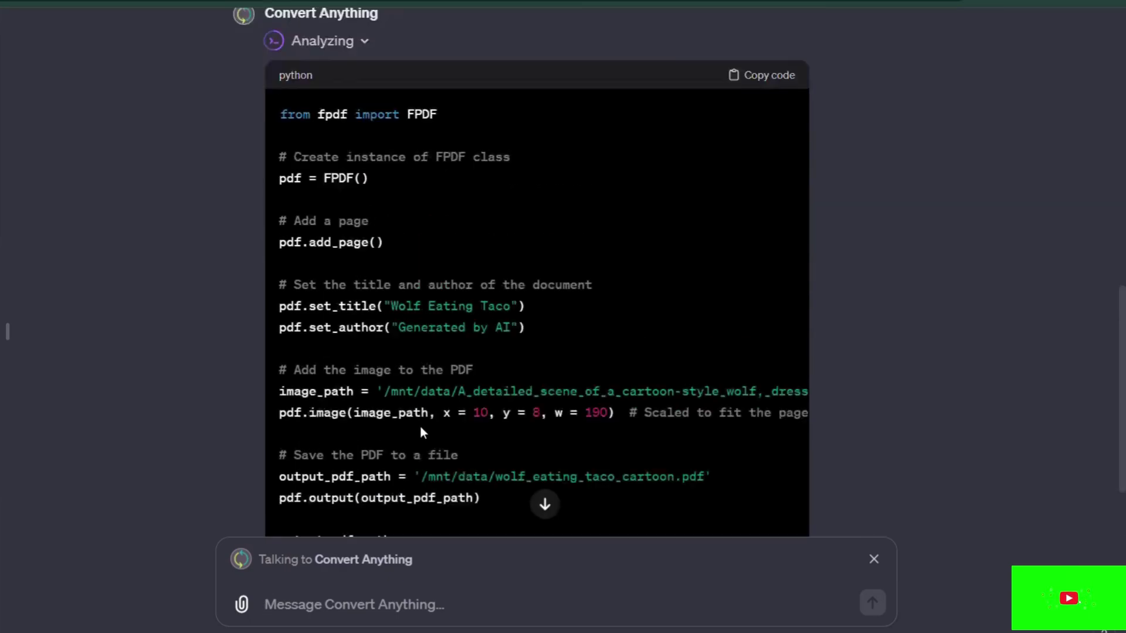
pyautogui.scroll(5, 420, 425)
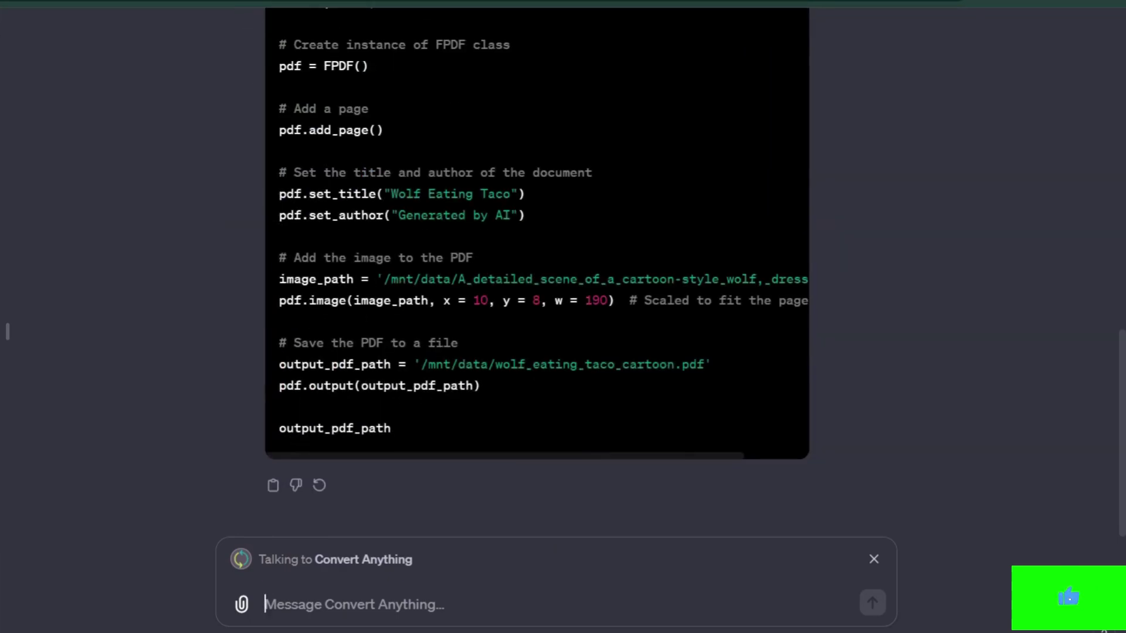